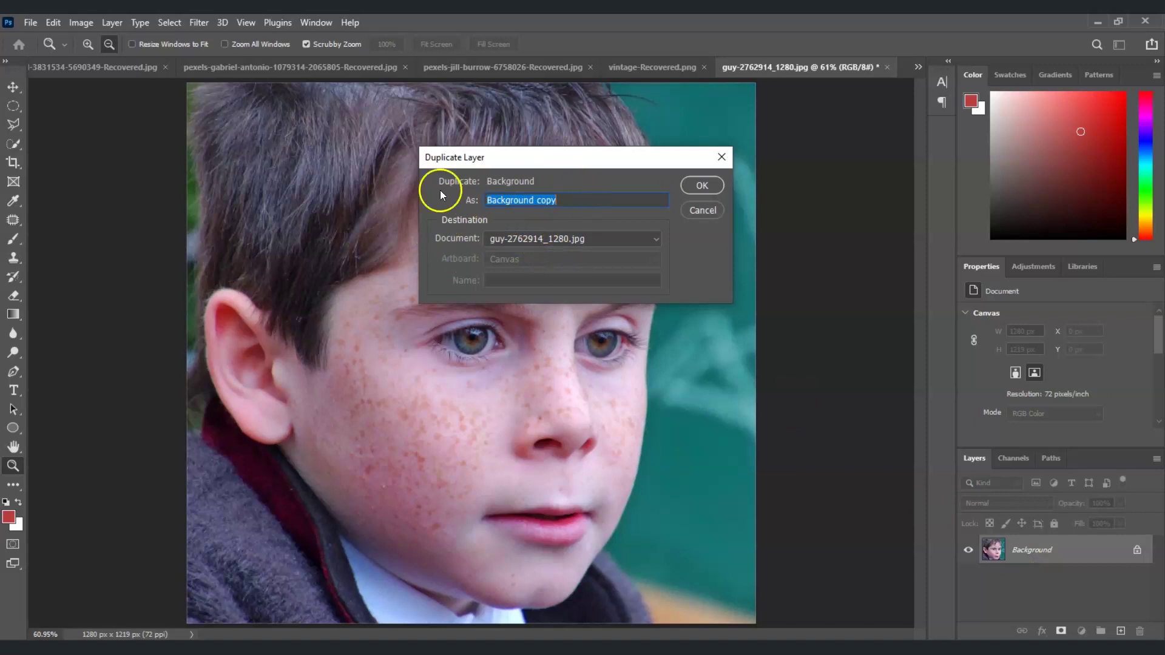
Name the duplicate of the Background layer "Reduce Freckles" and create it as the active layer.
text(Reduce Freckles)
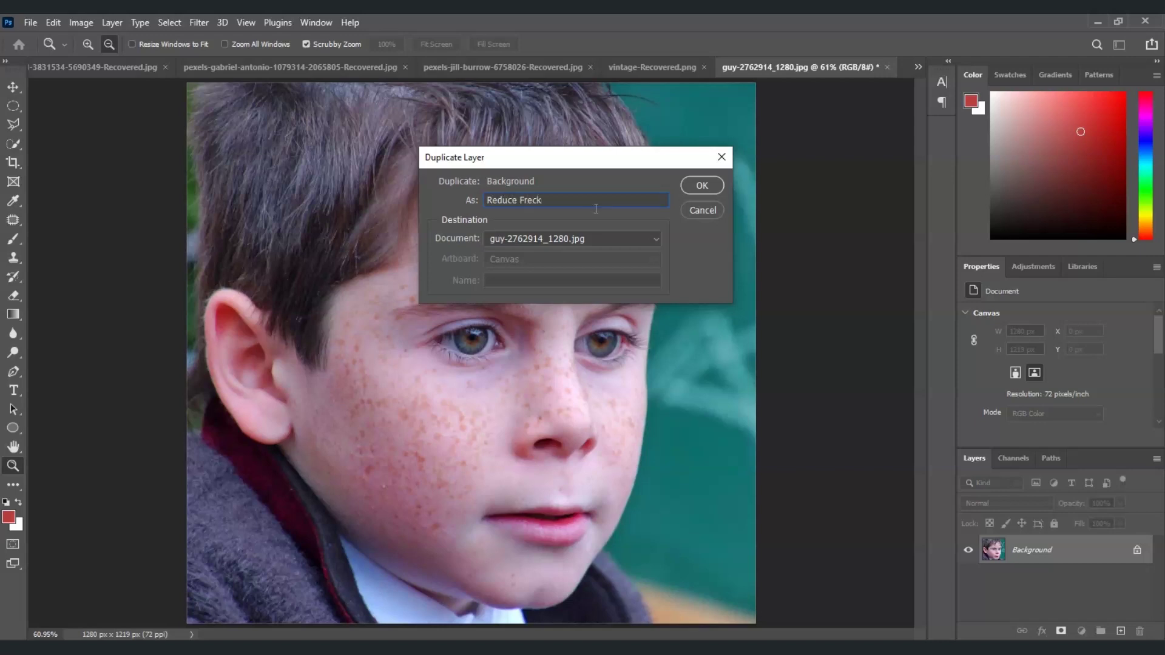
click(713, 189)
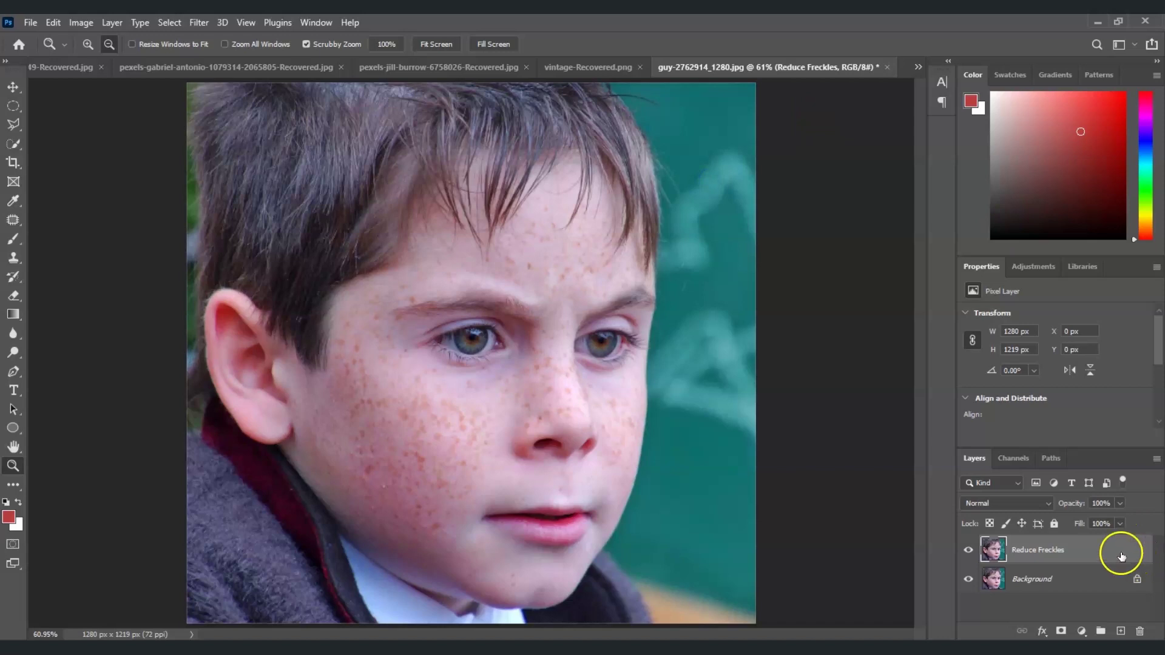
click(1045, 546)
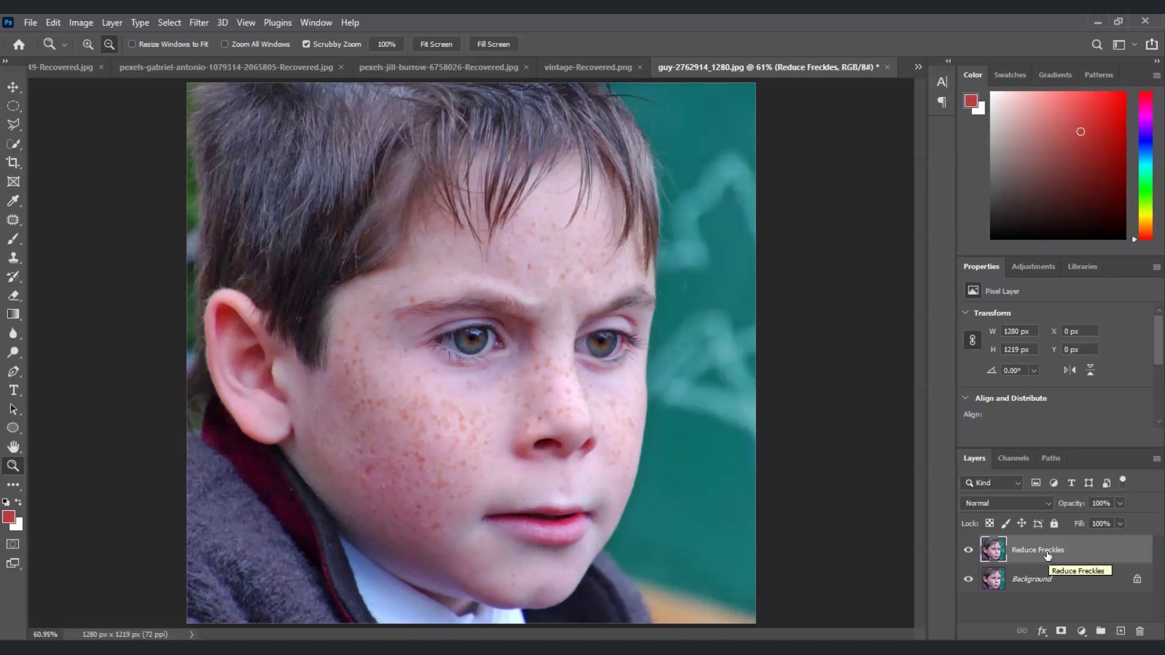
Invert the colours of the Reduce Freckles layer and set its blend mode to Vivid Light.
click(1047, 554)
key(ctrl+i)
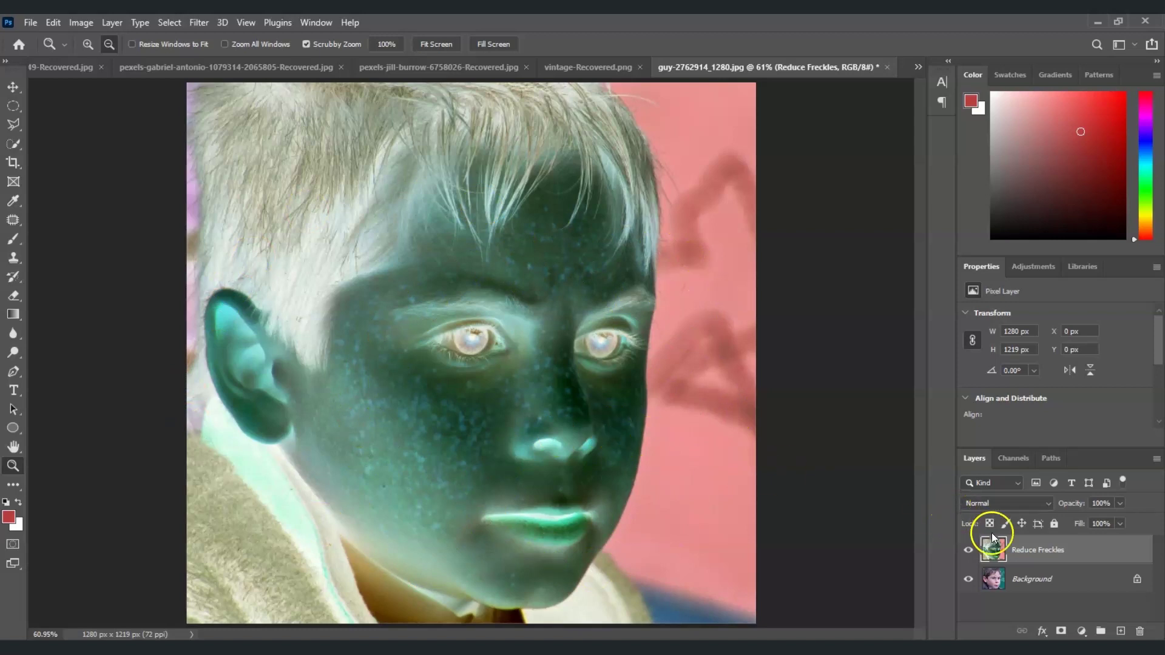
click(1043, 503)
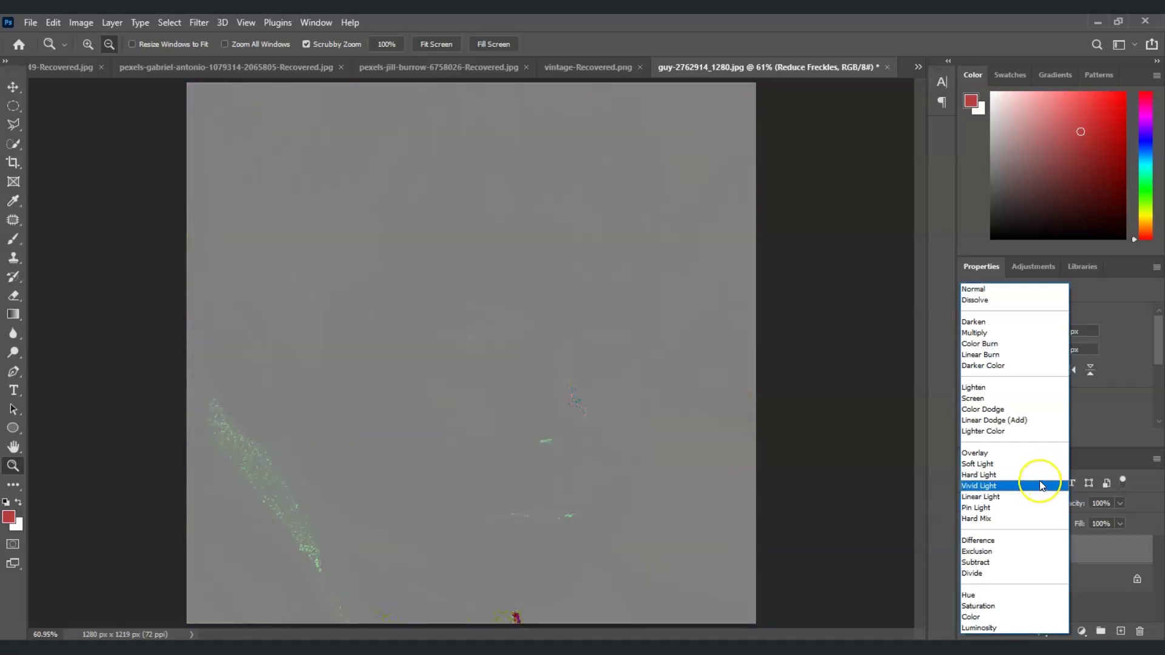
click(1039, 484)
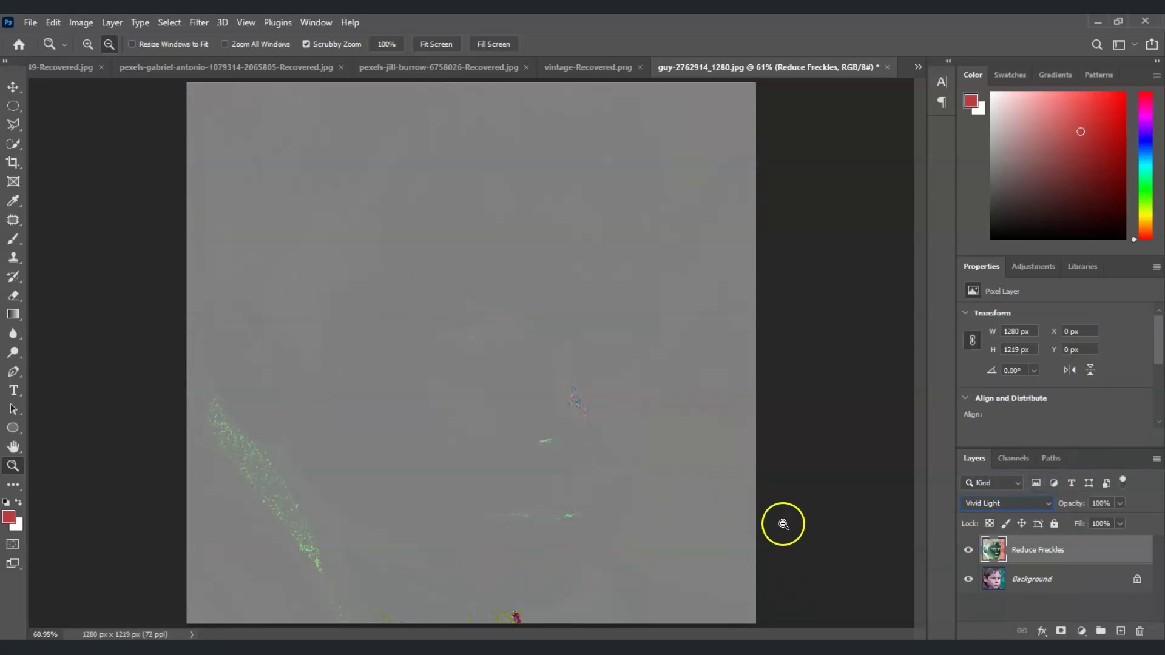
Apply a High Pass filter with a radius of 15.3 pixels to the Reduce Freckles layer.
click(203, 27)
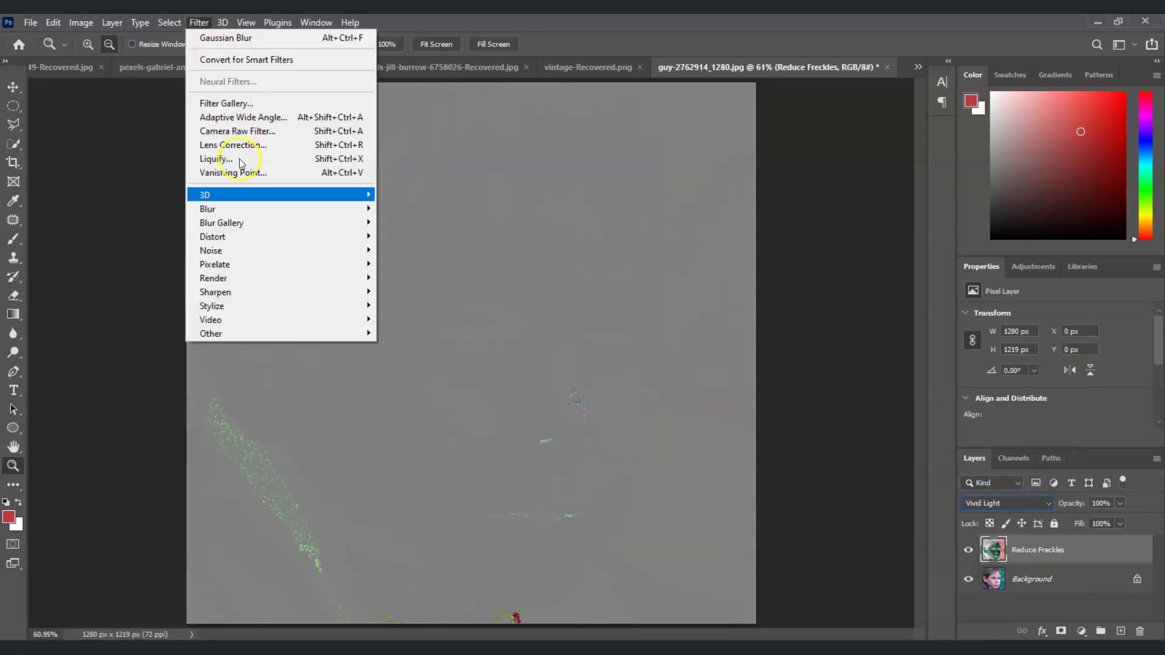
mouse_move(298, 334)
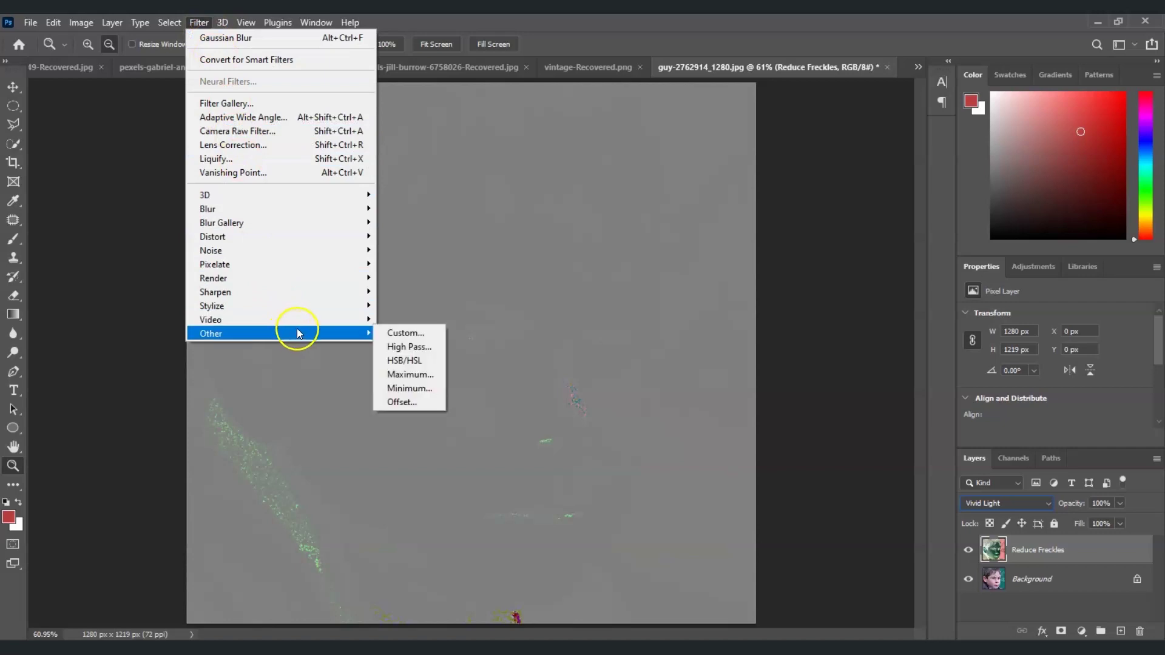
click(409, 346)
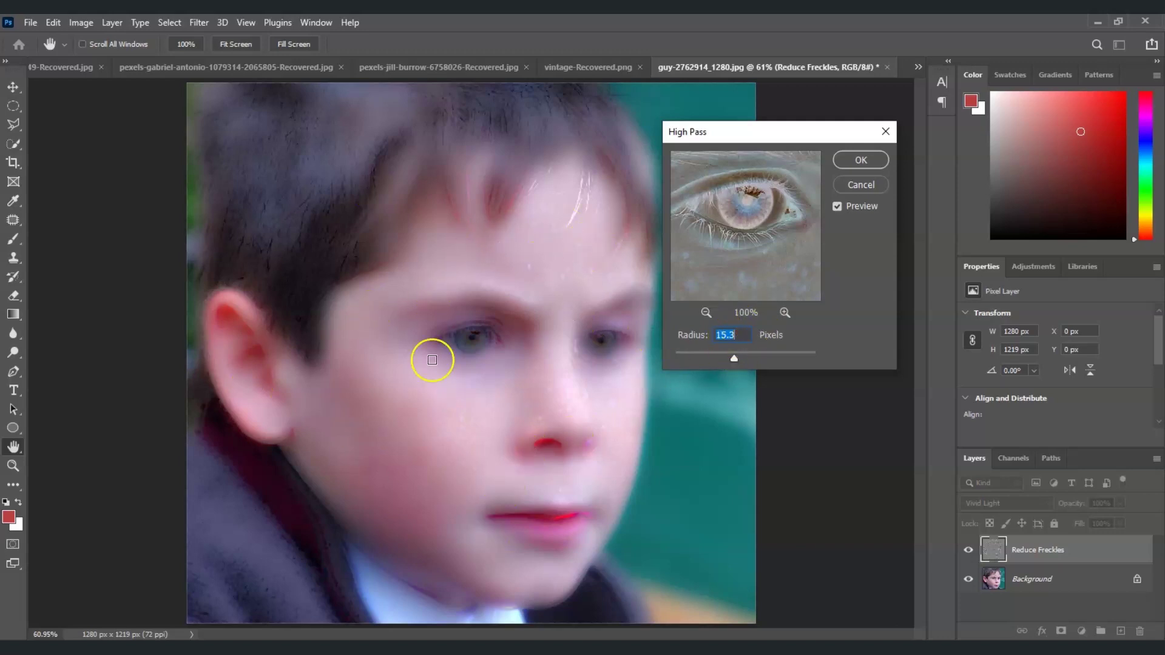
click(865, 162)
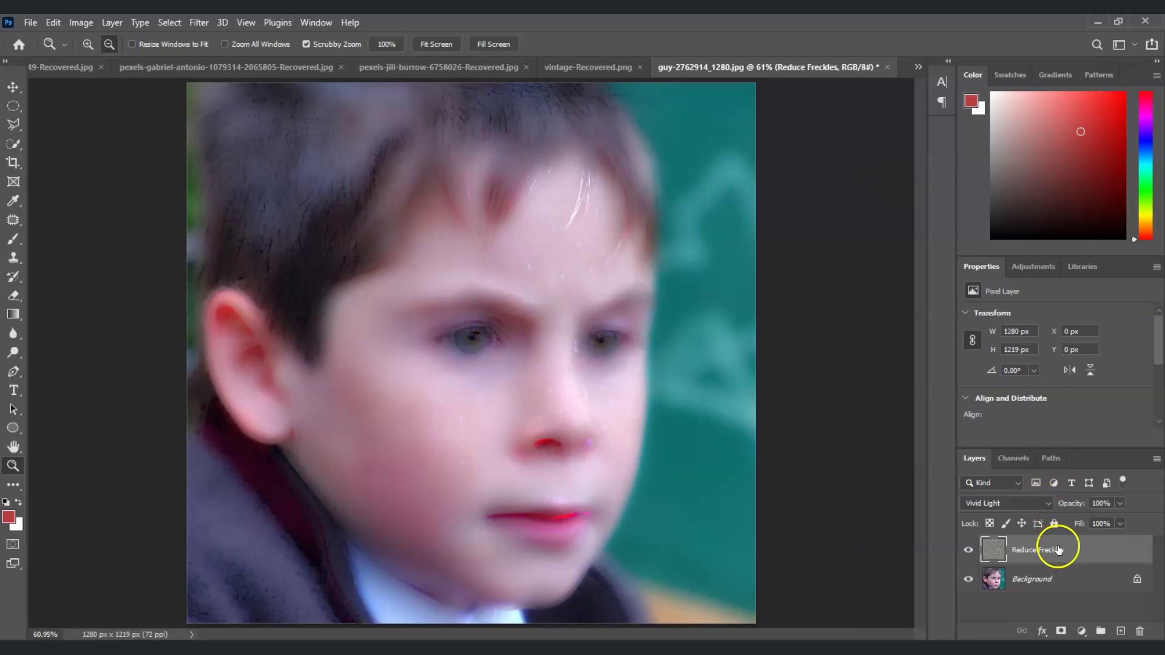
Apply a Gaussian Blur with a radius of 2.7 pixels to the Reduce Freckles layer.
click(200, 22)
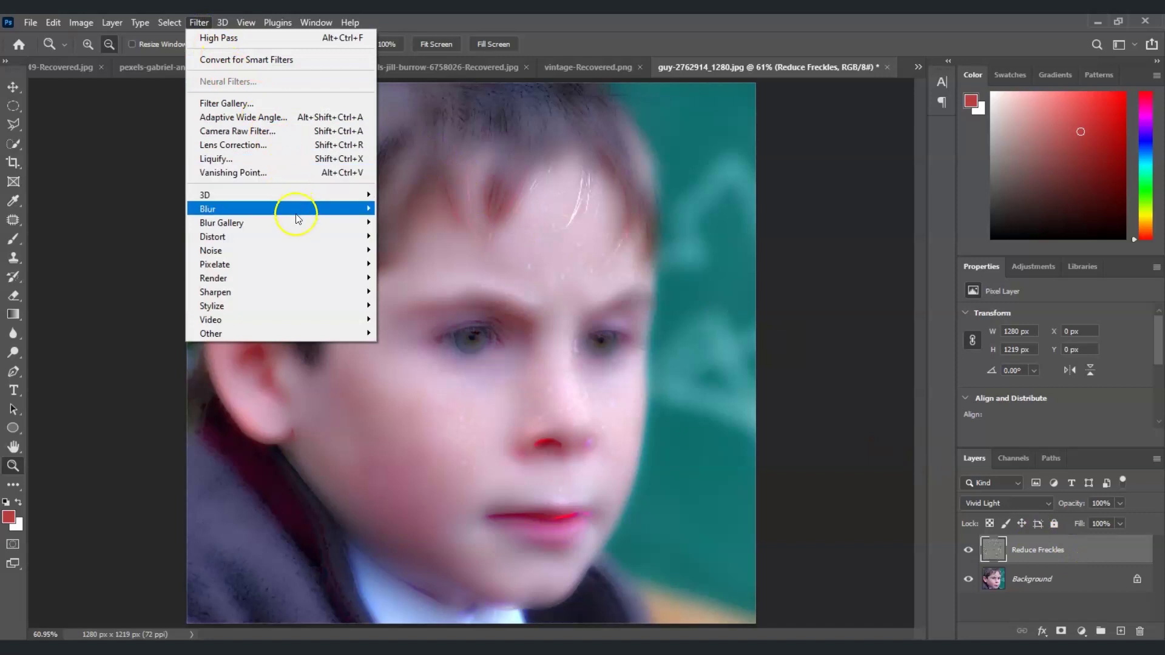
mouse_move(297, 213)
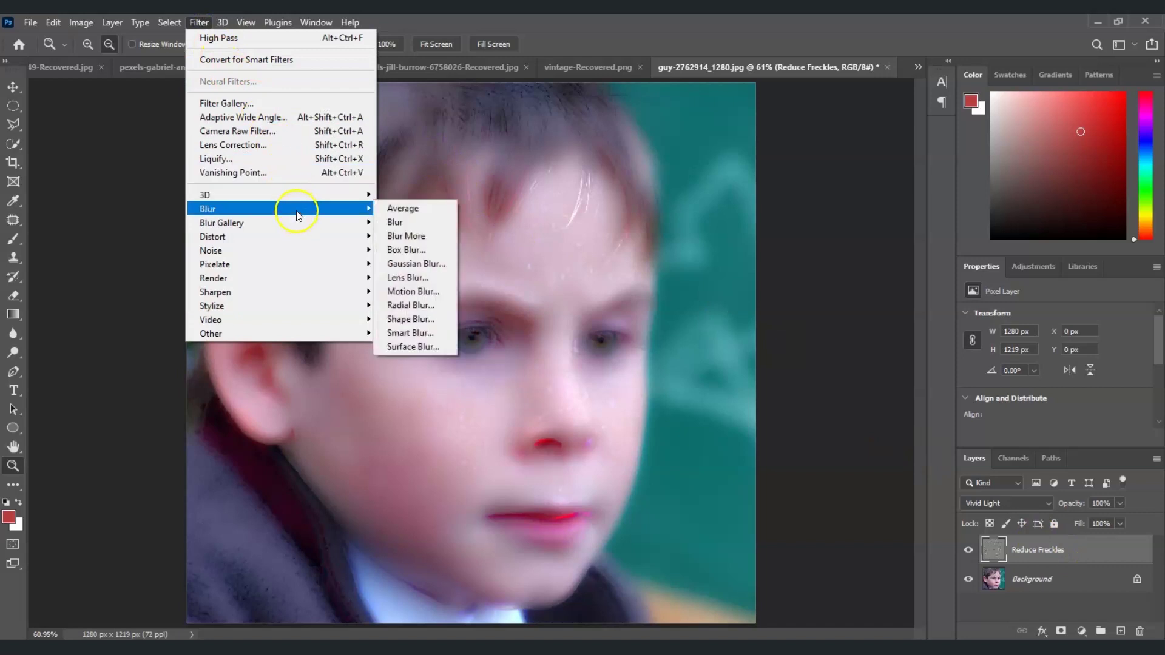
click(405, 265)
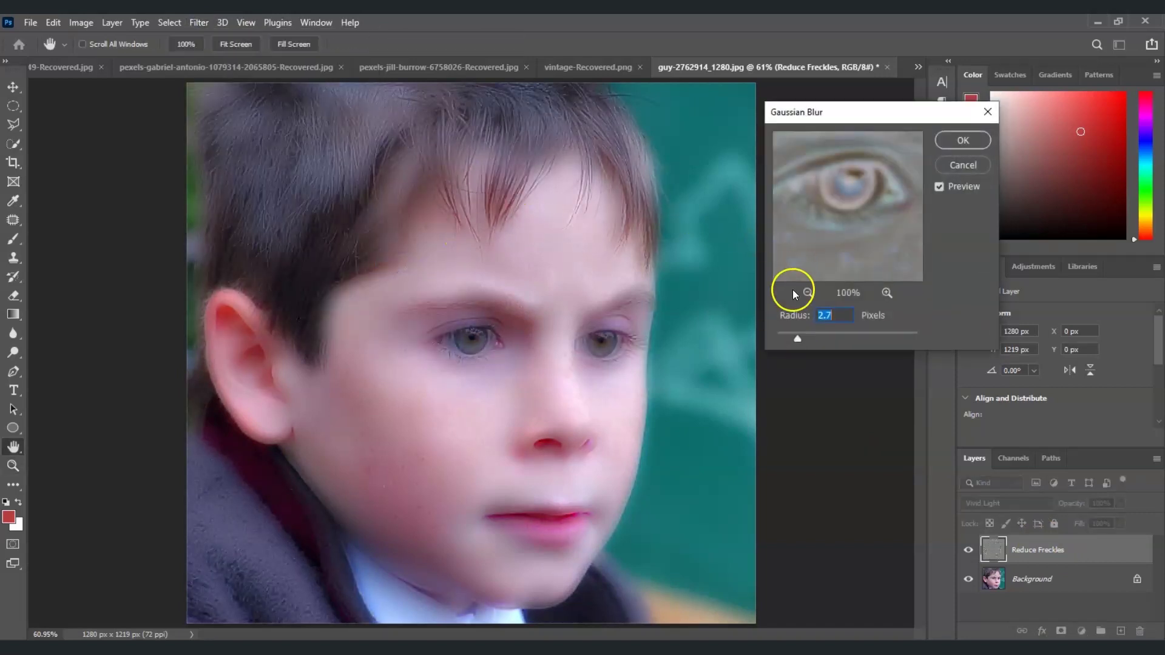
drag(798, 338, 797, 341)
click(962, 142)
key(z)
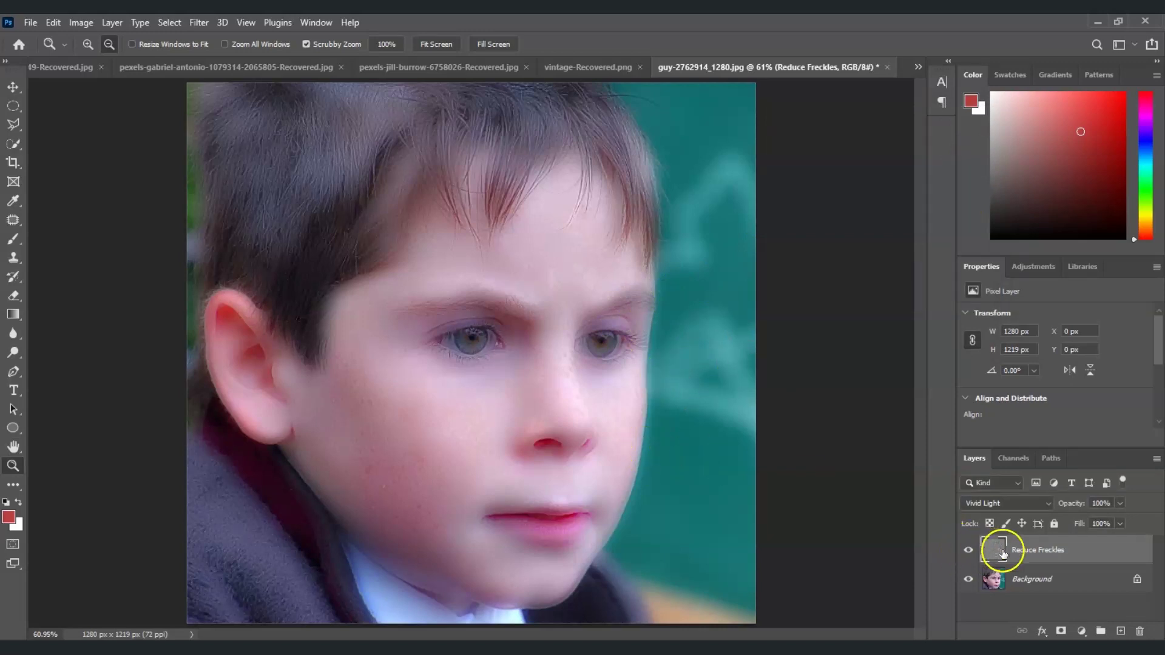
Add a black layer mask to the Reduce Freckles layer and make the mask active for painting.
click(1037, 558)
alt+click(1061, 632)
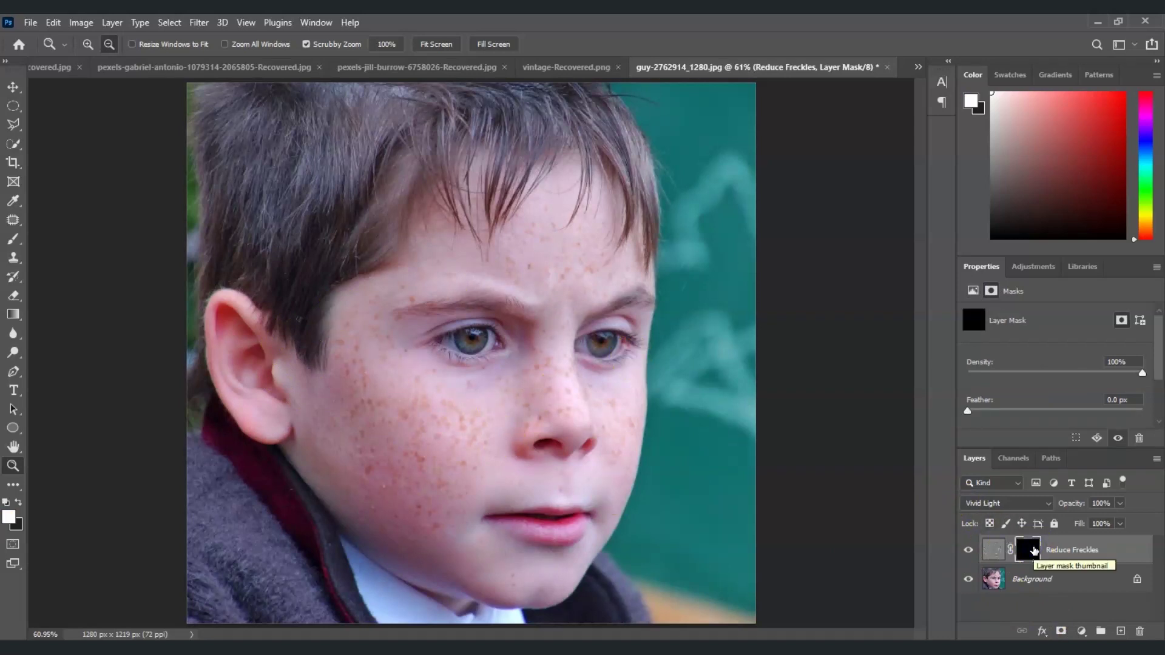
click(1030, 557)
click(1036, 550)
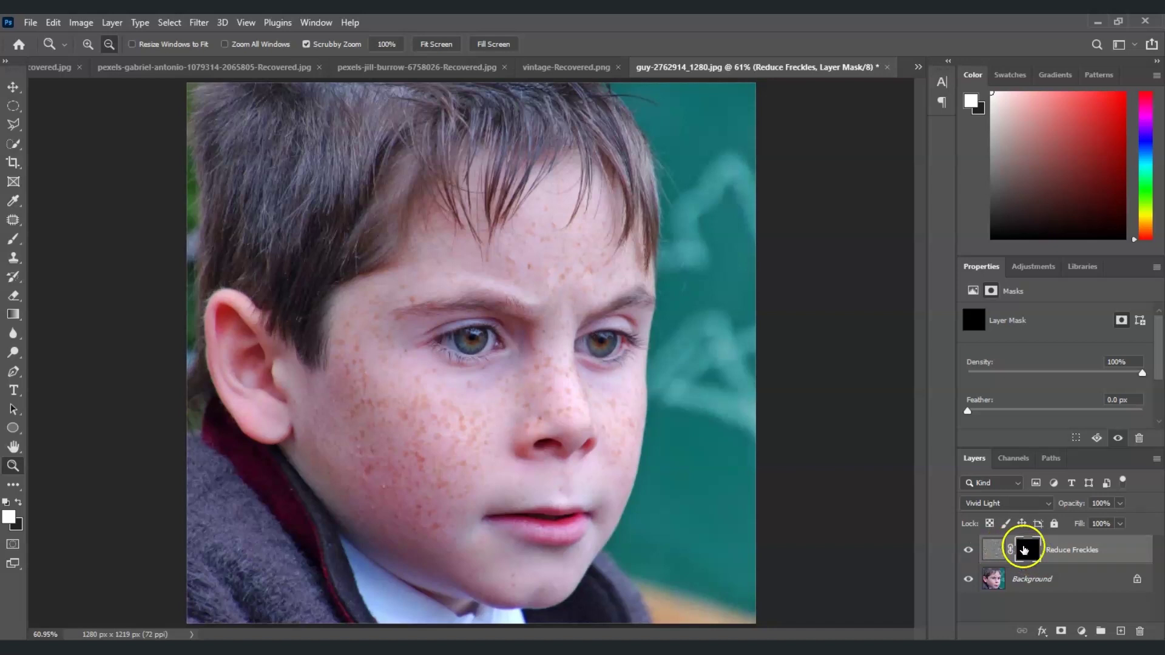
Paint white with the Soft Round brush on the mask over the cheek, nose and forehead freckles, and toggle the layer's visibility to compare.
click(14, 239)
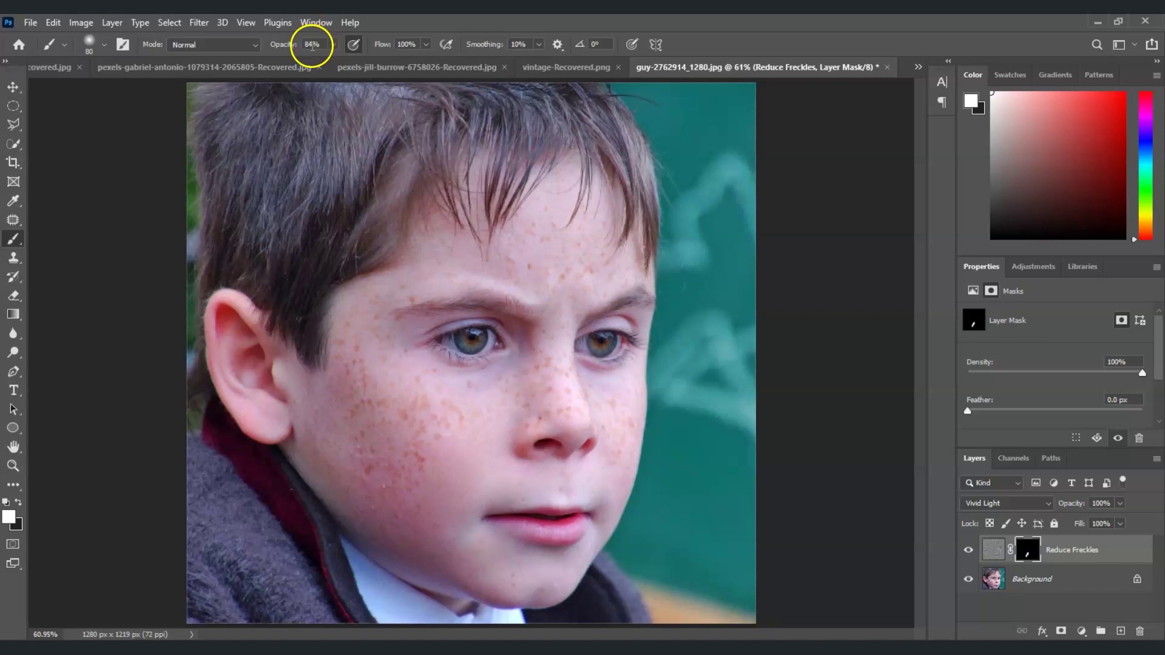
click(105, 44)
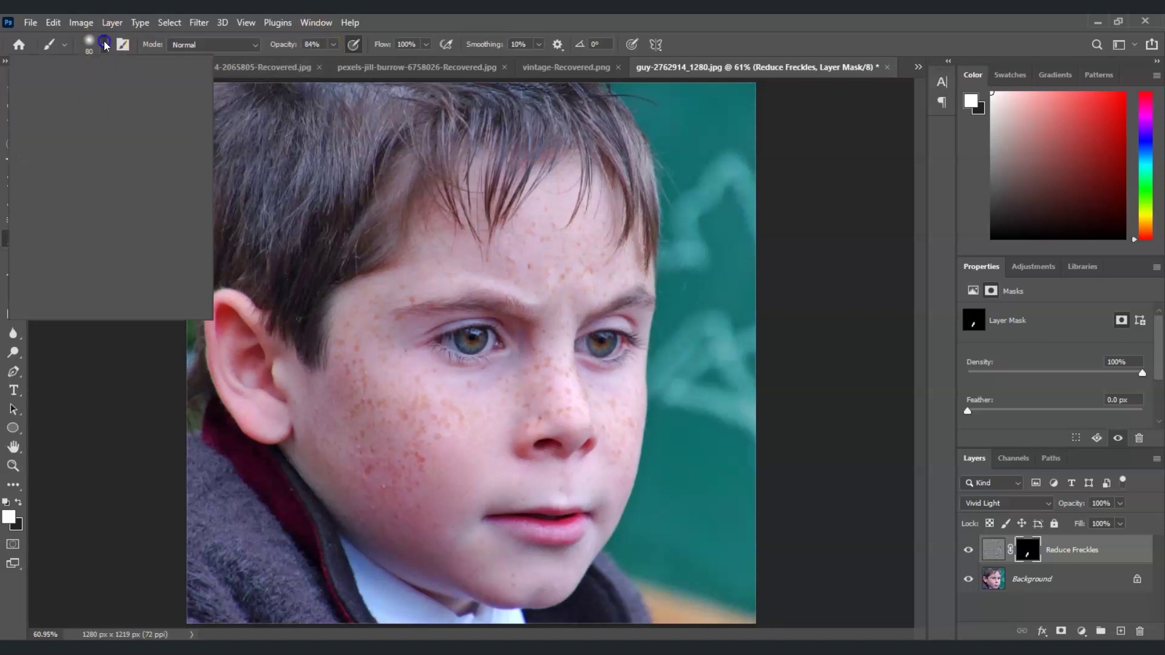
click(49, 237)
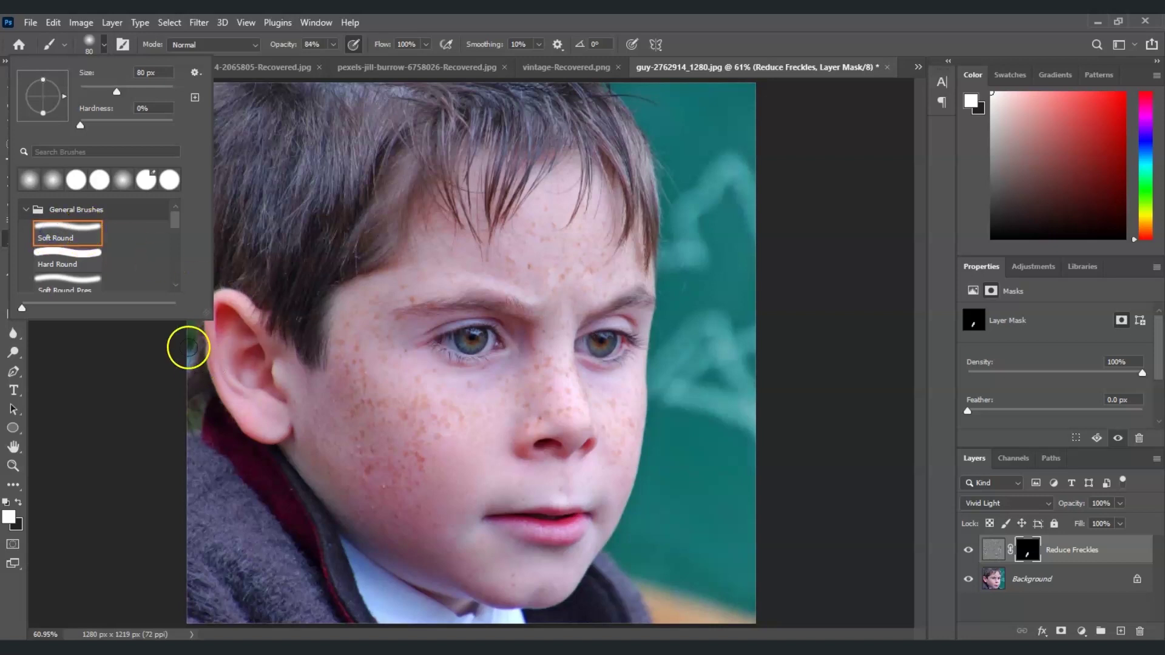
click(420, 444)
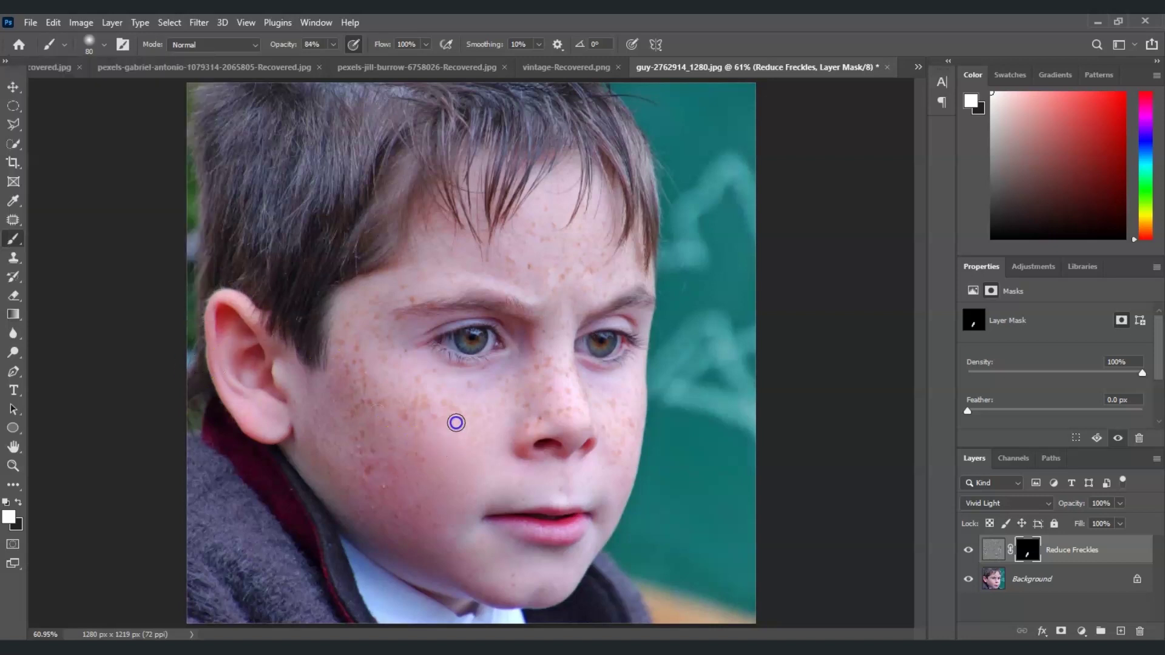
click(447, 404)
click(423, 448)
drag(536, 377, 562, 367)
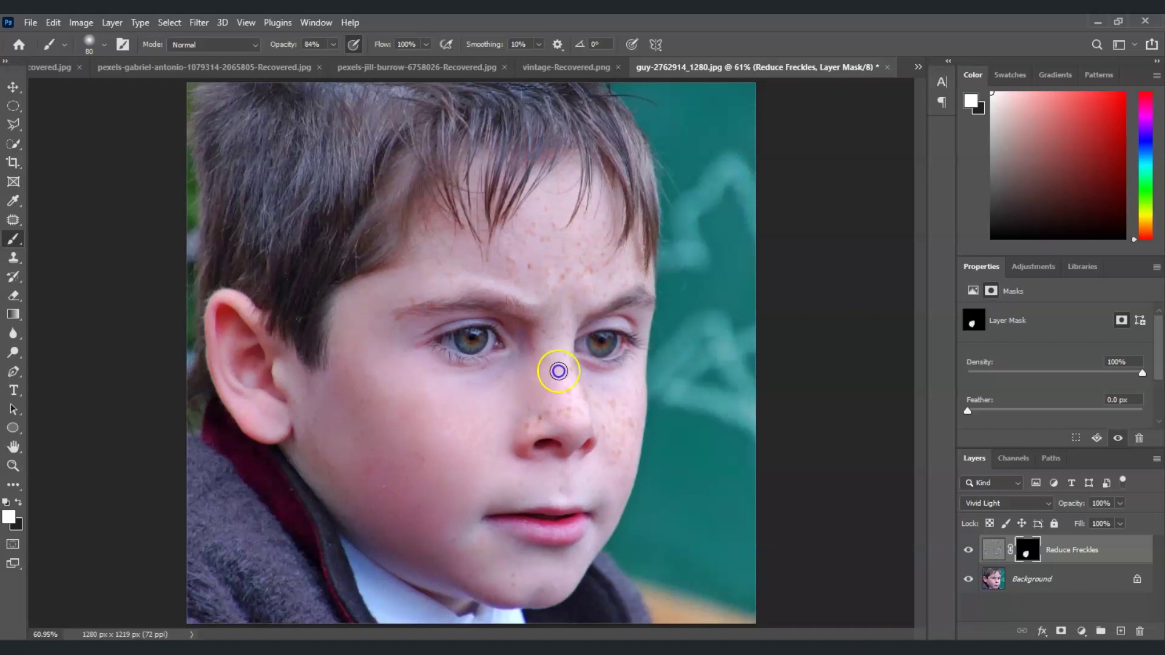
drag(618, 413, 588, 407)
drag(549, 290, 576, 248)
drag(448, 274, 388, 309)
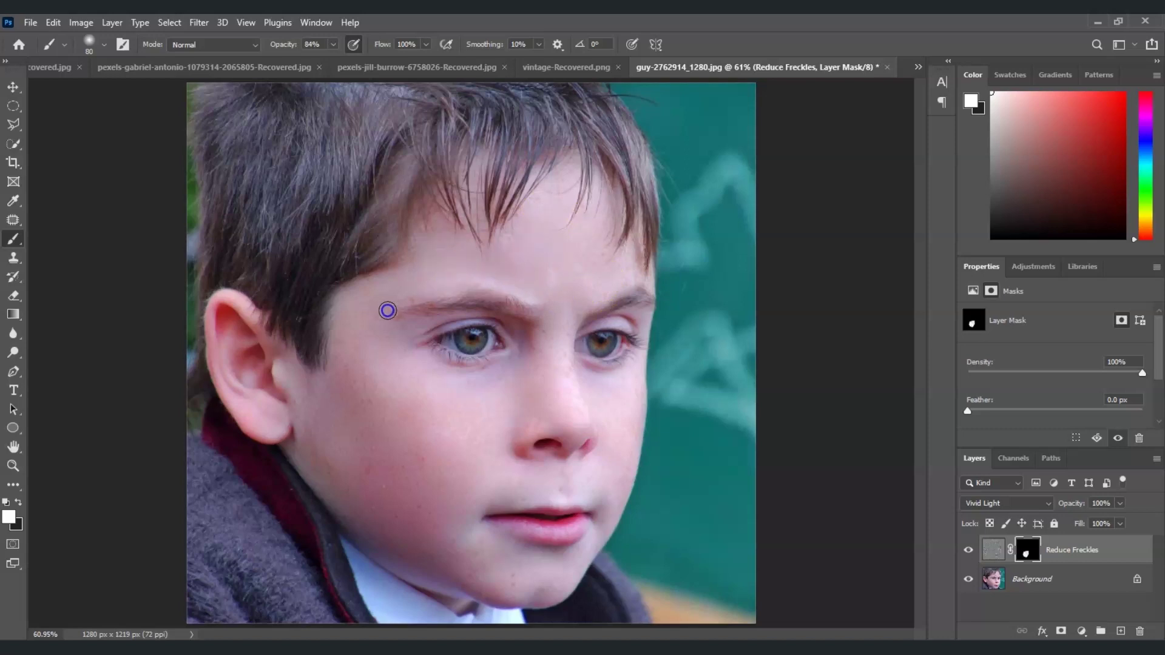
mouse_move(580, 432)
mouse_down()
mouse_move(604, 470)
mouse_move(580, 468)
mouse_move(581, 482)
mouse_move(579, 471)
mouse_move(457, 448)
mouse_move(409, 458)
mouse_move(357, 447)
mouse_move(358, 419)
mouse_move(437, 445)
mouse_move(381, 416)
mouse_move(414, 463)
mouse_move(397, 420)
mouse_move(846, 565)
mouse_move(742, 549)
mouse_move(782, 539)
mouse_up()
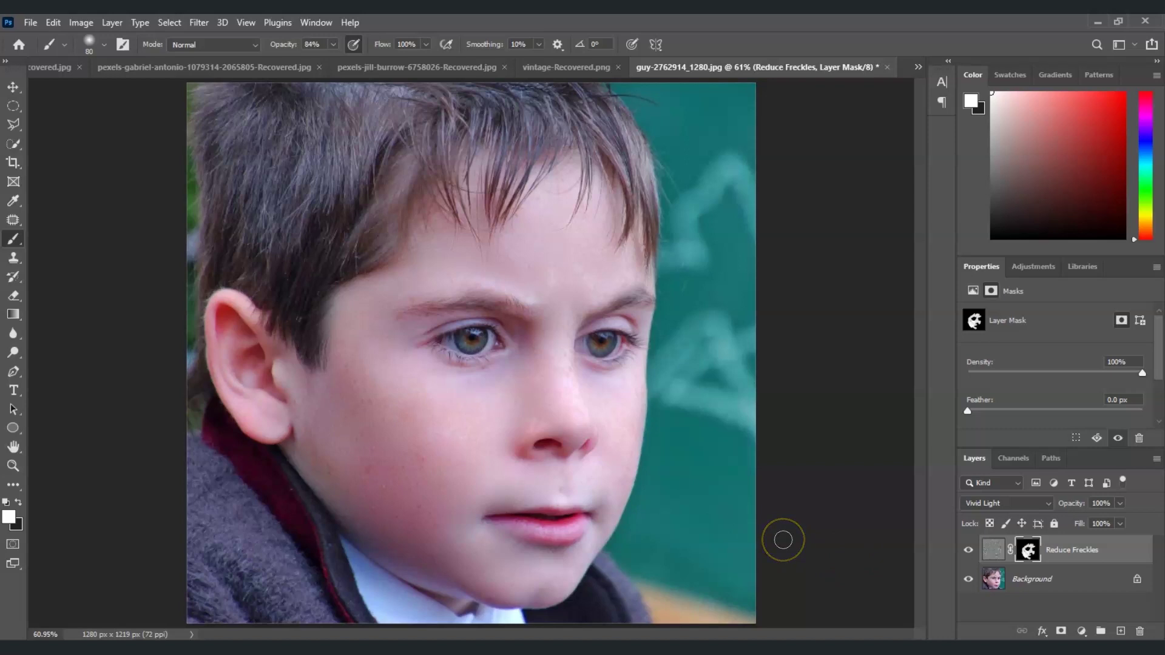
click(967, 550)
click(966, 555)
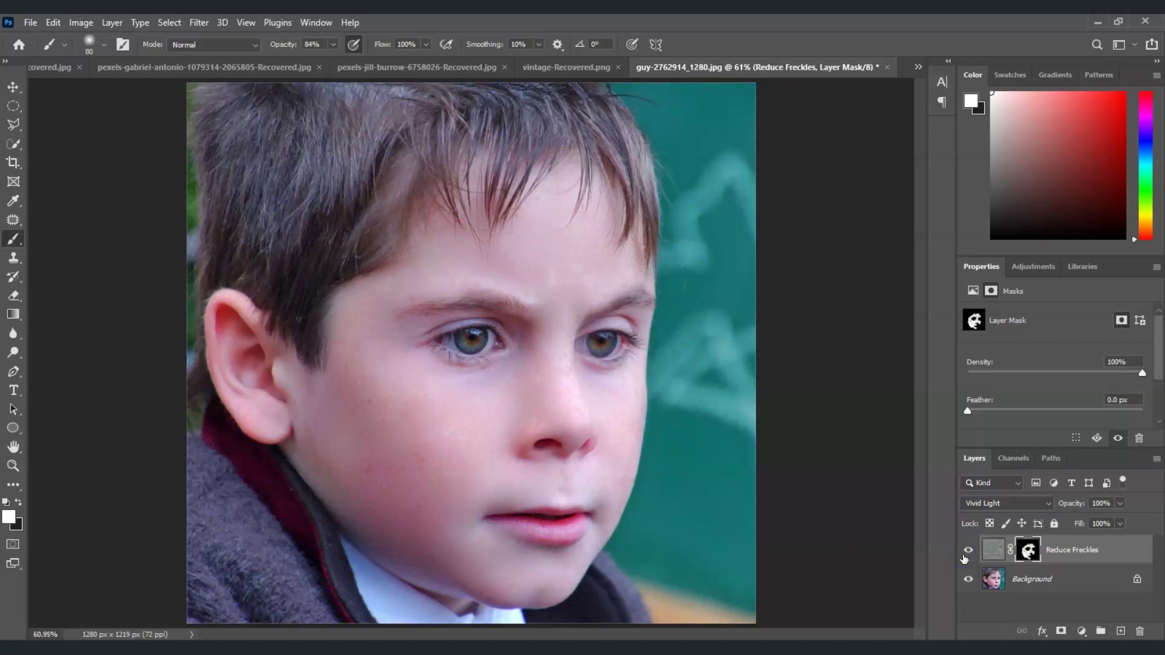